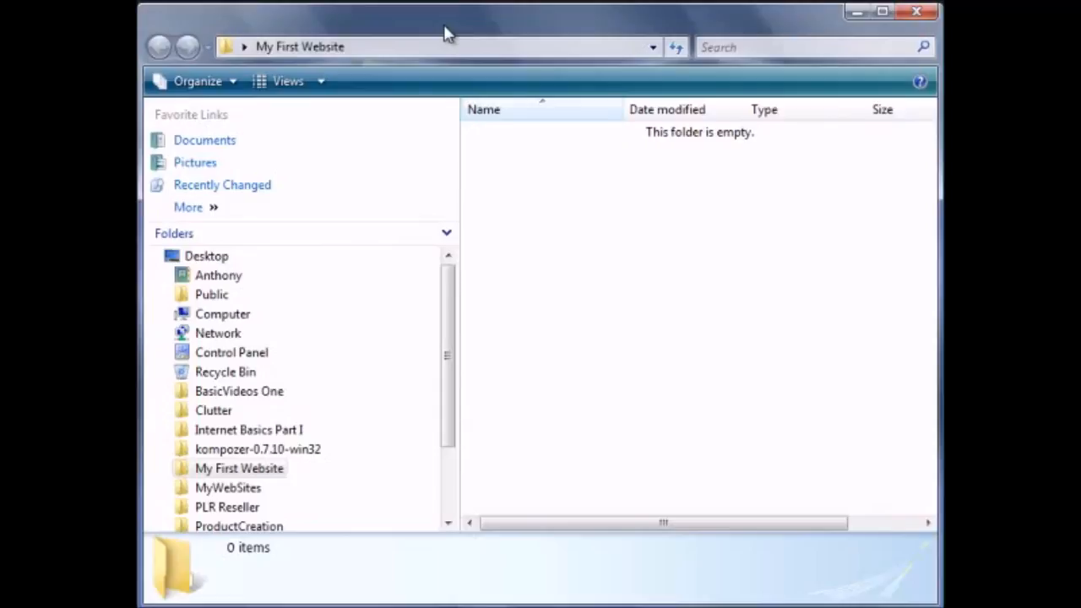
- Create a subfolder named images inside the My First Website folder
right_click(511, 161)
mouse_move(633, 397)
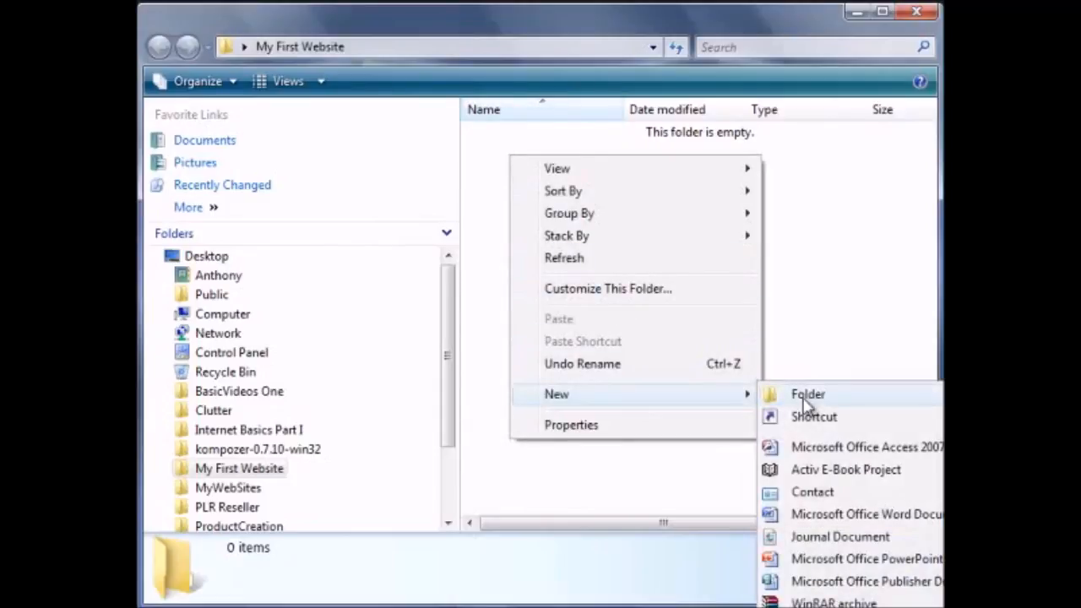
left_click(798, 395)
type("images")
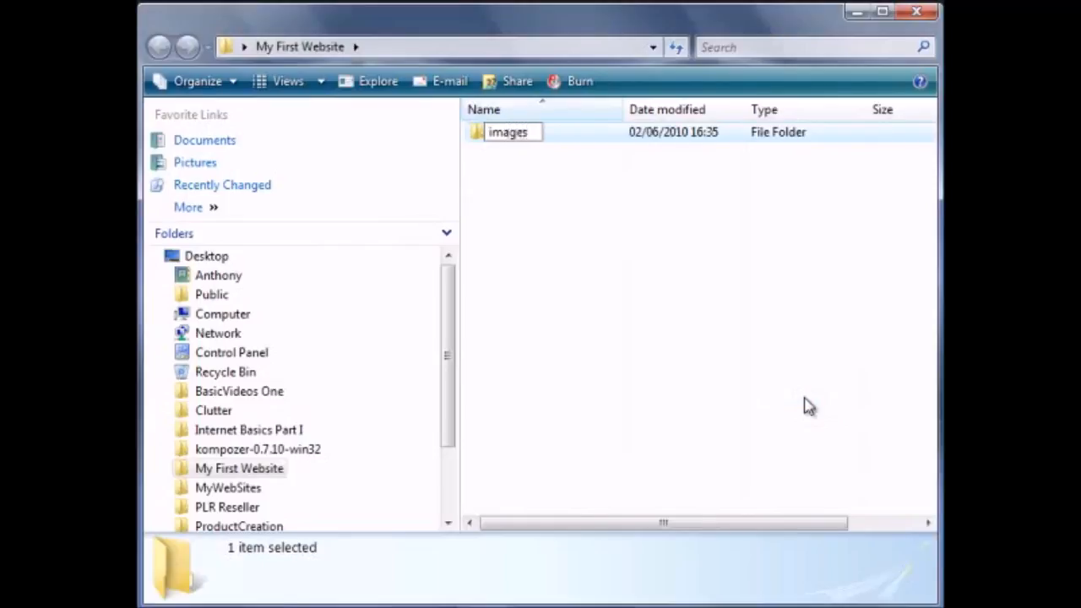
key("Return")
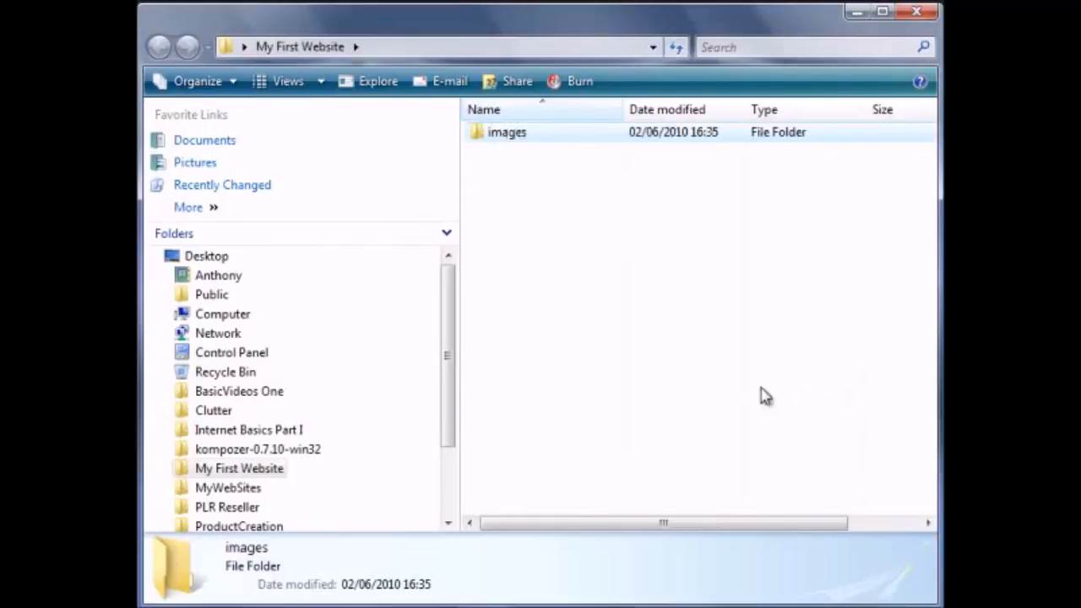
- Put the footer, header and photo JPG files into the images folder and close the folder window
double_click(507, 133)
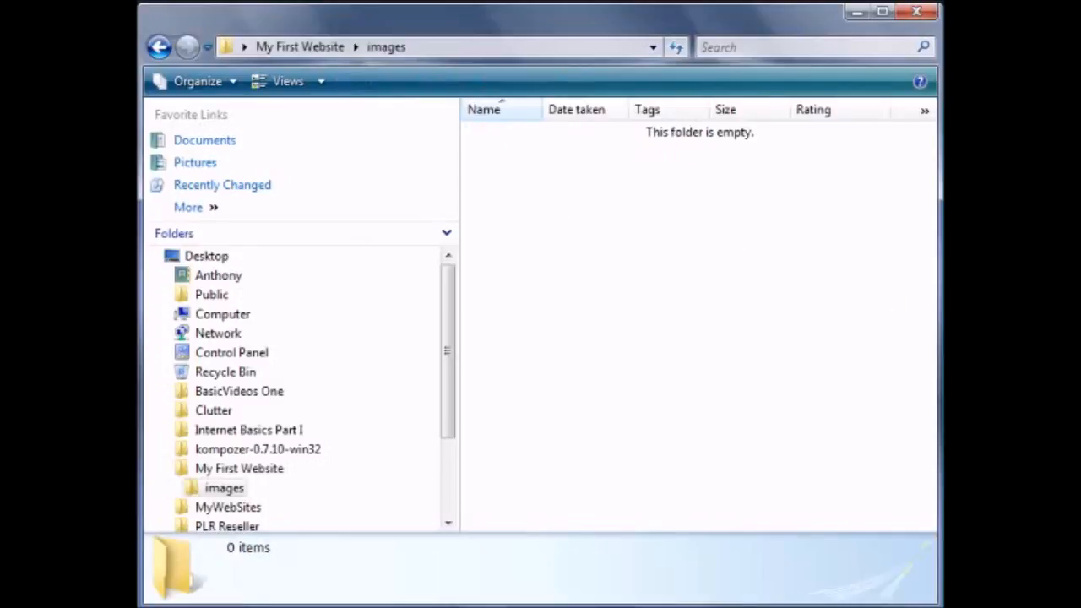
left_click_drag(941, 249, 815, 245)
left_click_drag(941, 236, 857, 234)
left_click_drag(941, 337, 767, 347)
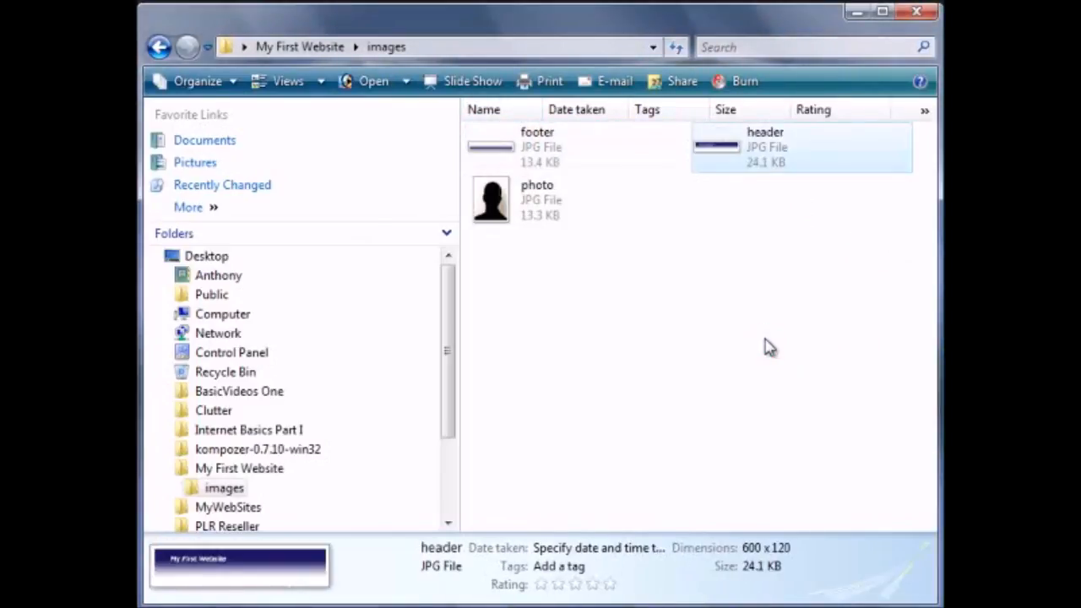
left_click(919, 14)
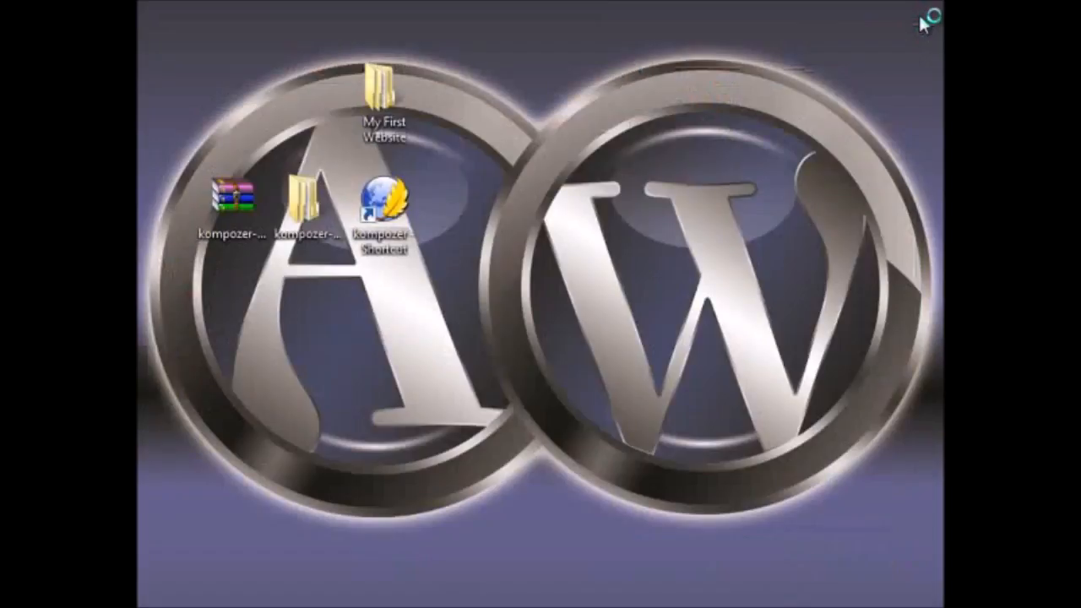
- Launch KompoZer and save the blank page as index in the My First Website folder, with the page title My First Website
double_click(390, 218)
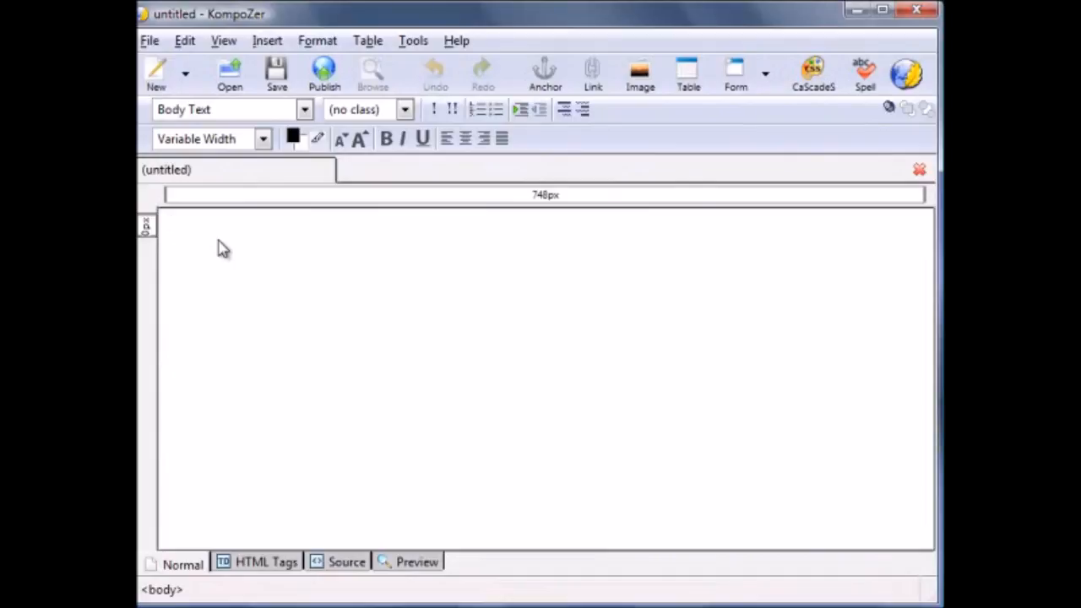
left_click(150, 42)
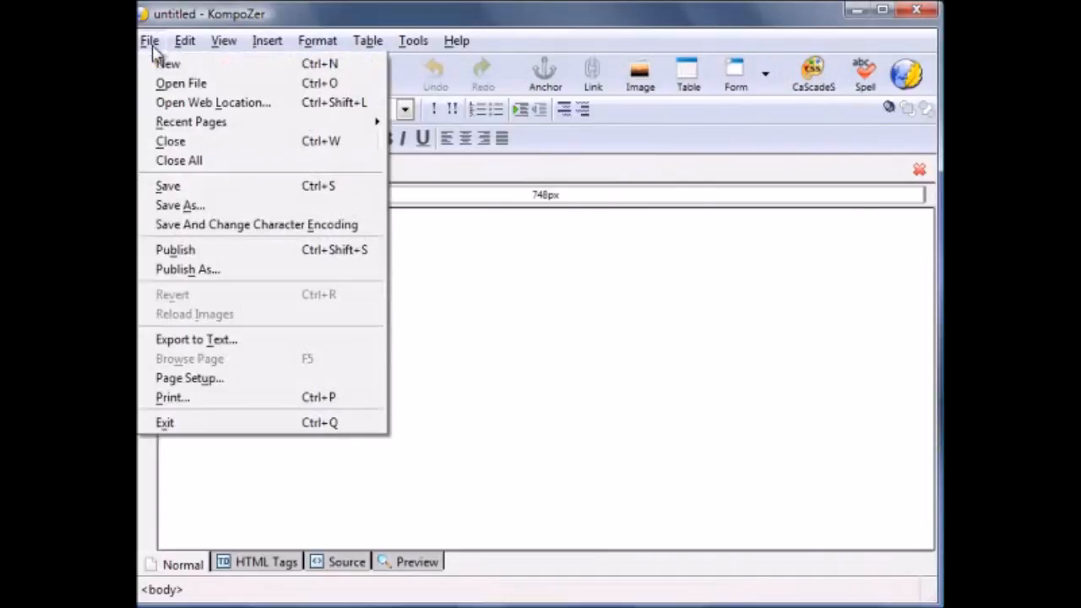
left_click(194, 185)
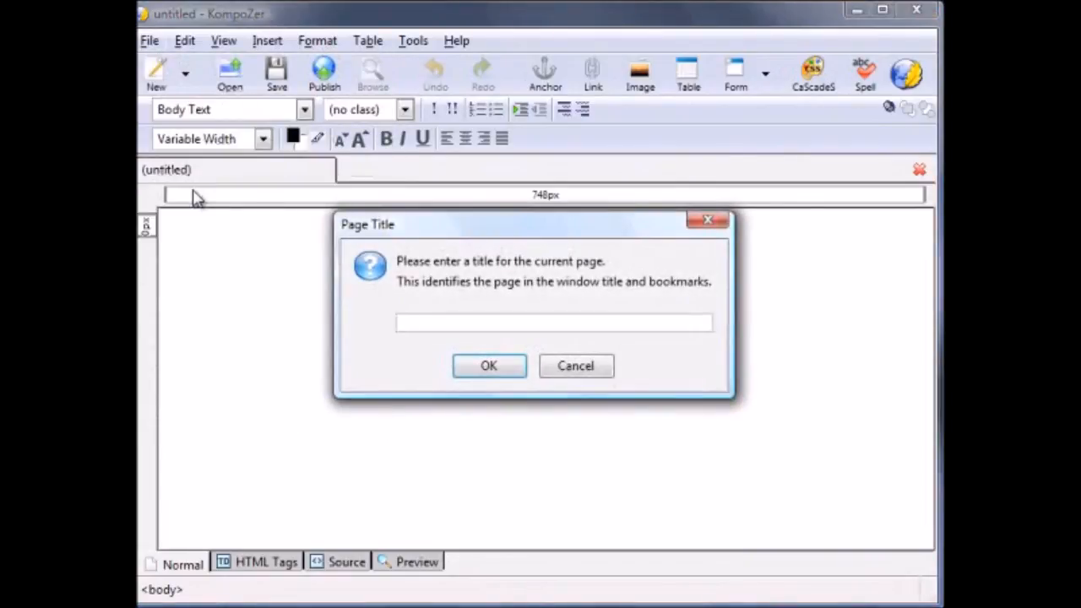
type("My First")
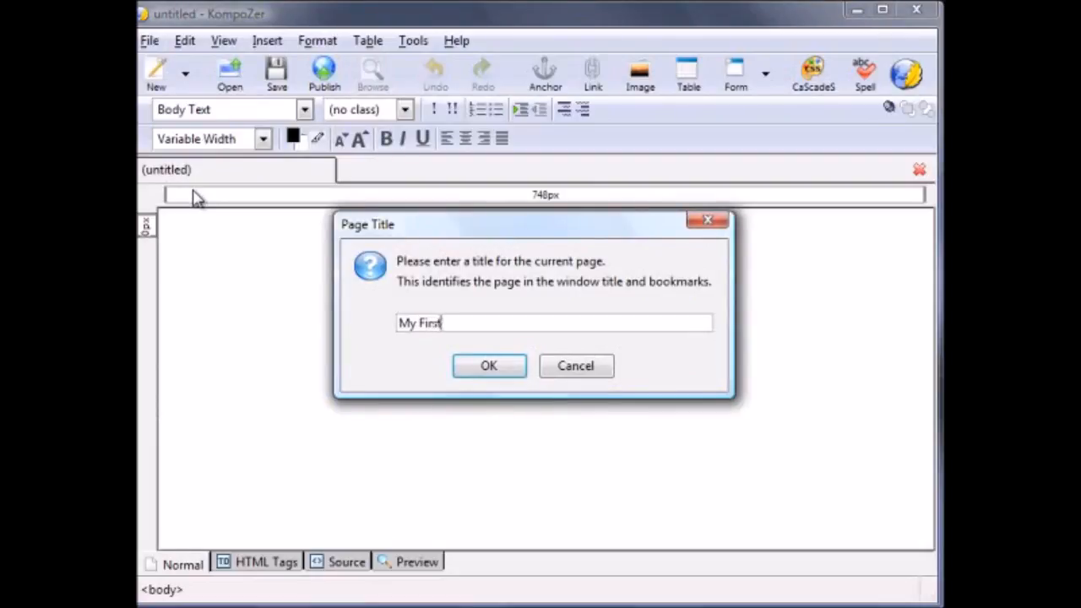
type(" Website")
left_click(484, 369)
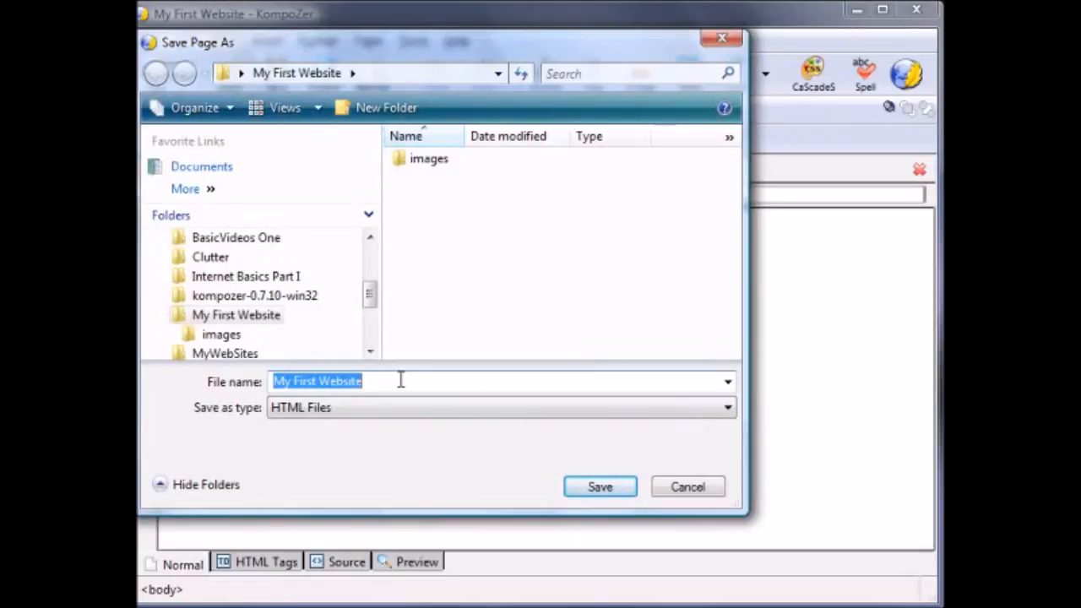
type("index")
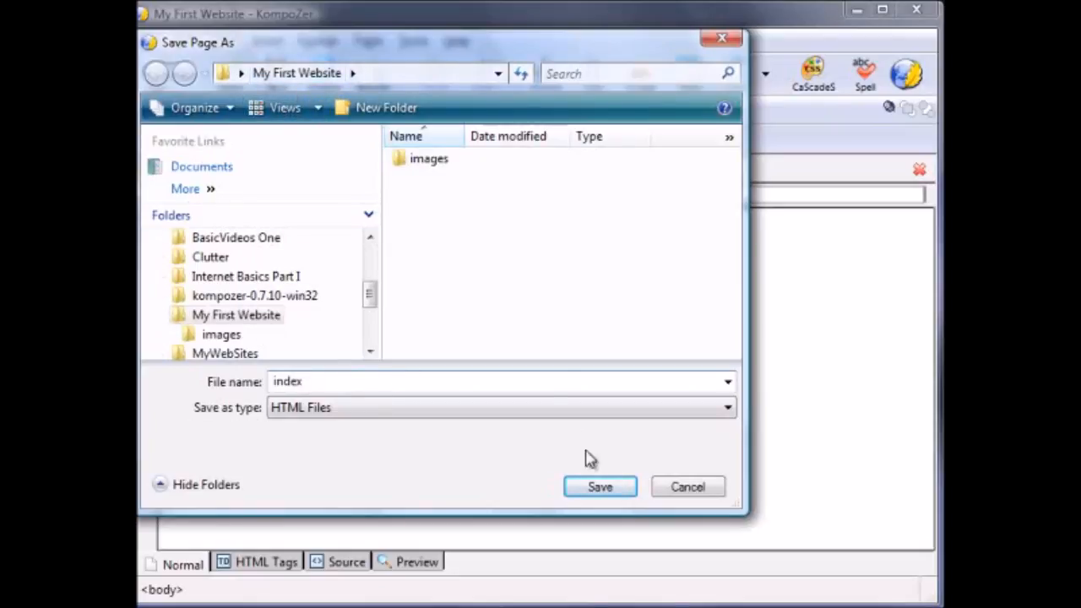
left_click(600, 488)
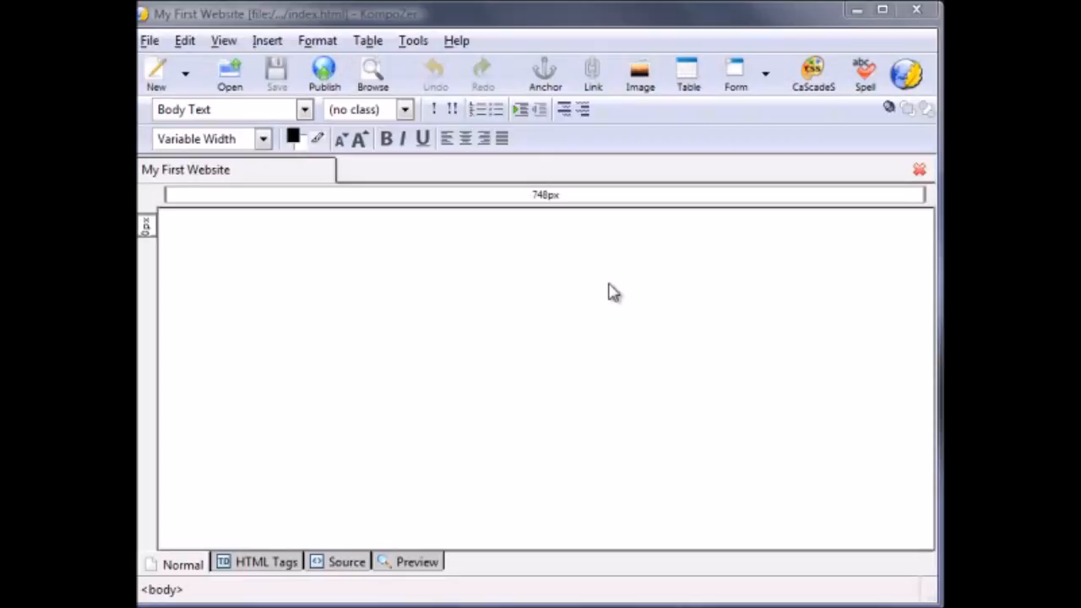
- Switch the page to custom colors and set its background to light grey #CCCCCC
left_click(309, 47)
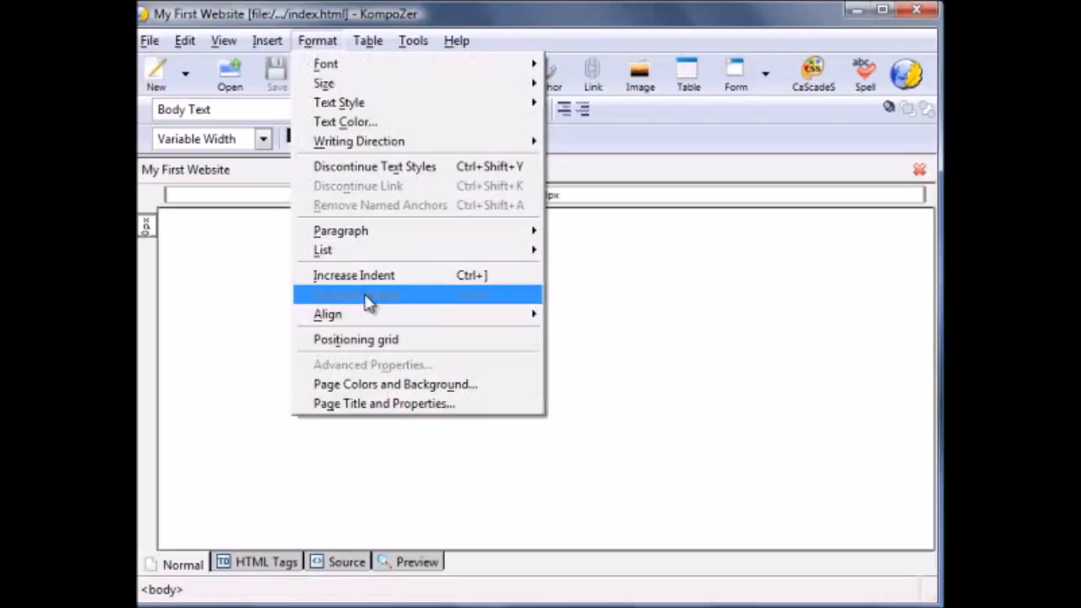
left_click(372, 387)
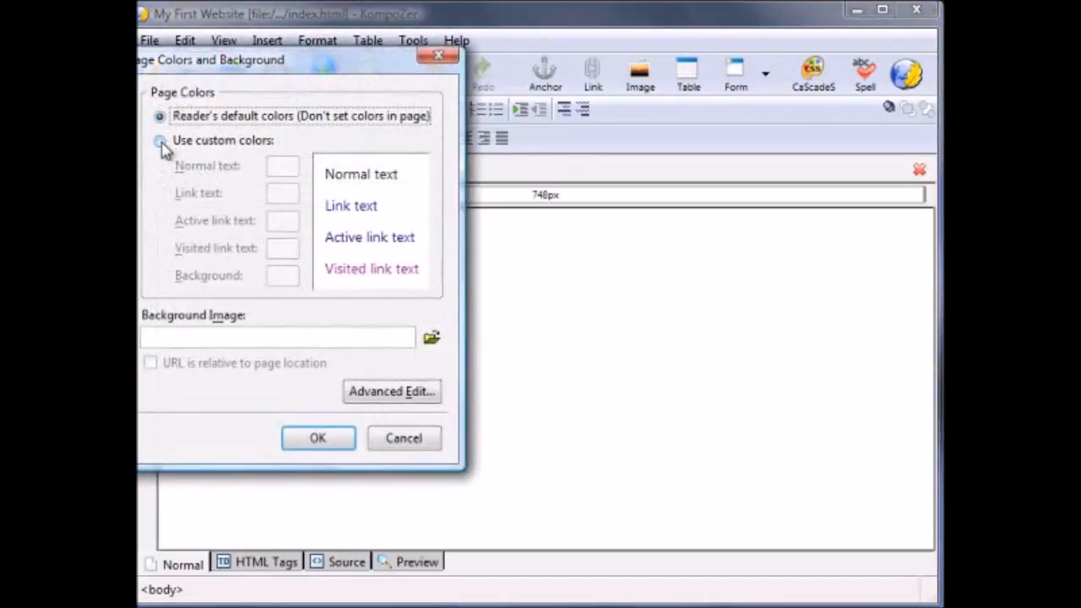
left_click(162, 141)
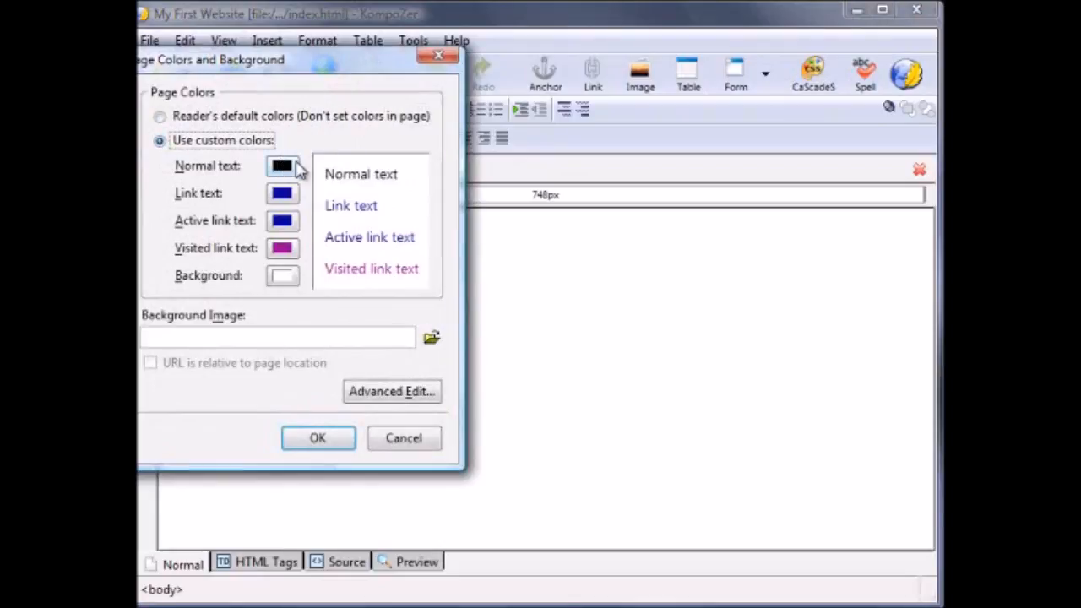
left_click(282, 278)
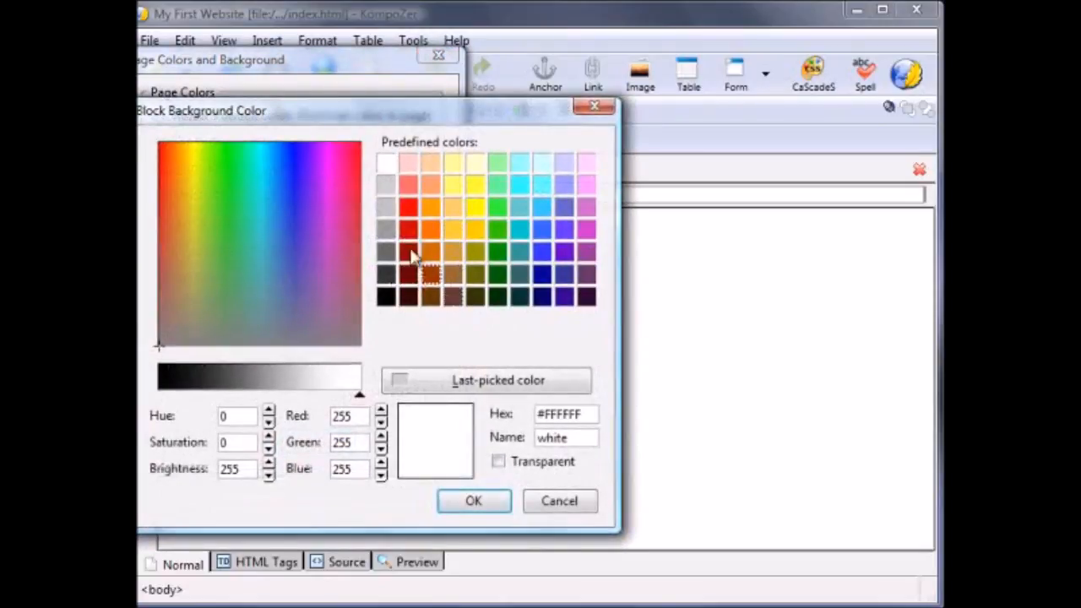
left_click(385, 191)
left_click(474, 501)
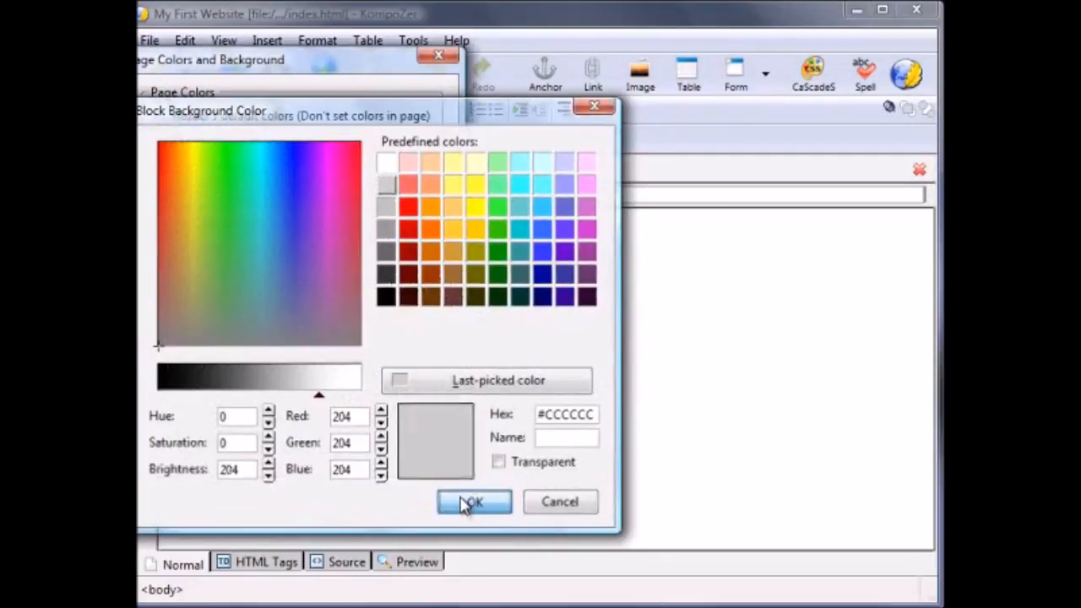
left_click(349, 447)
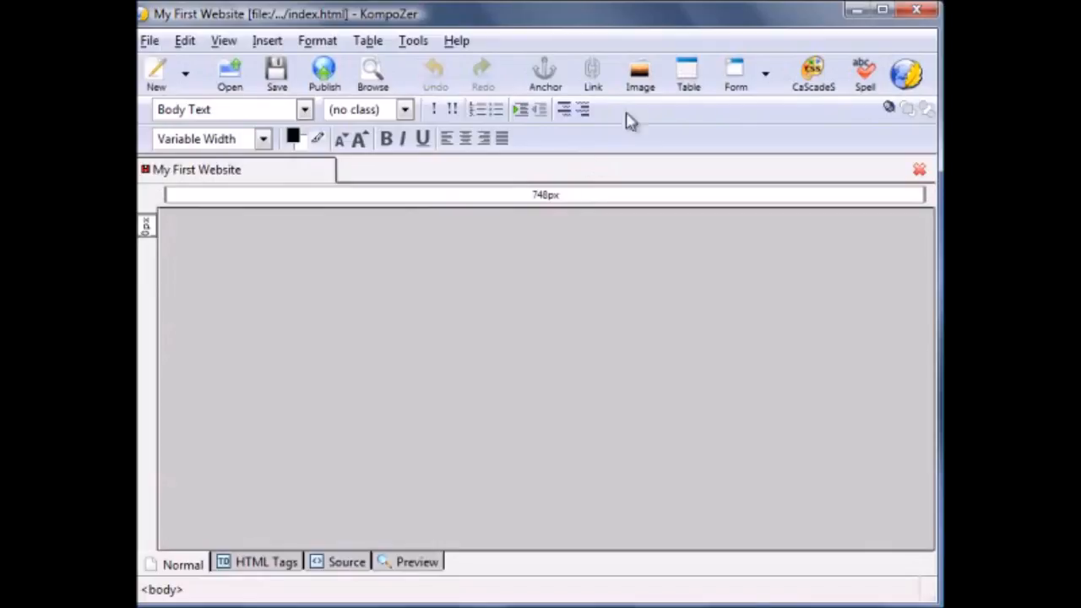
- Insert a table with three rows and one column and set its width to 600 pixels
left_click(686, 76)
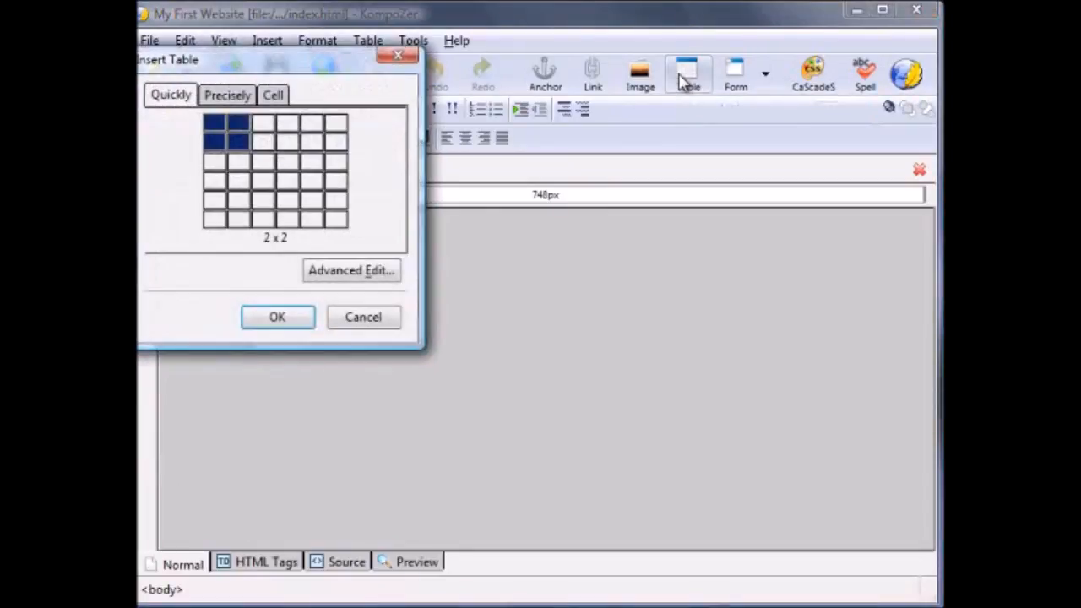
left_click(220, 168)
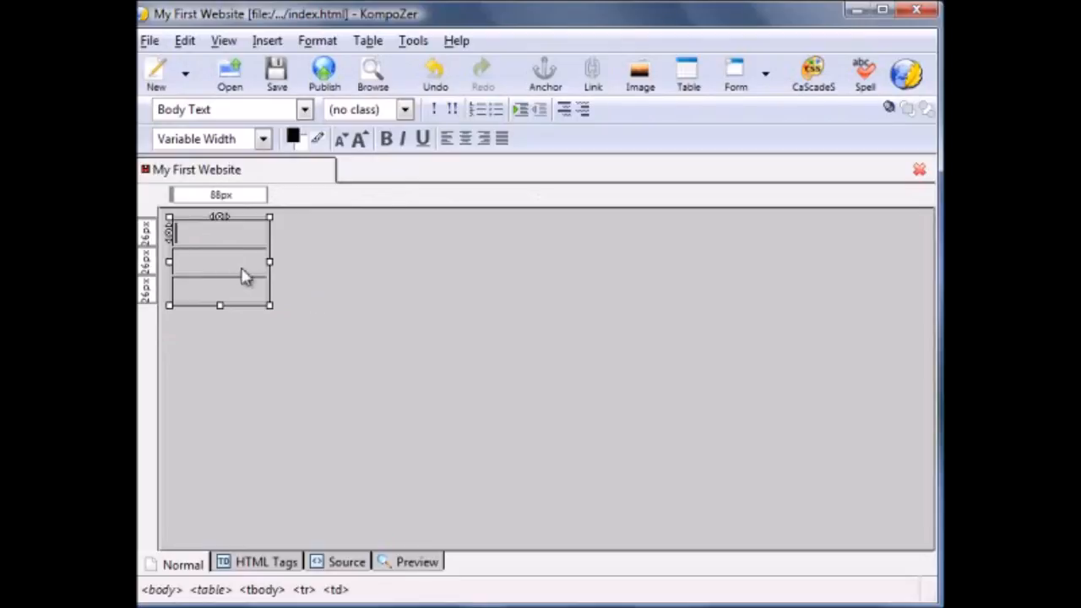
right_click(229, 267)
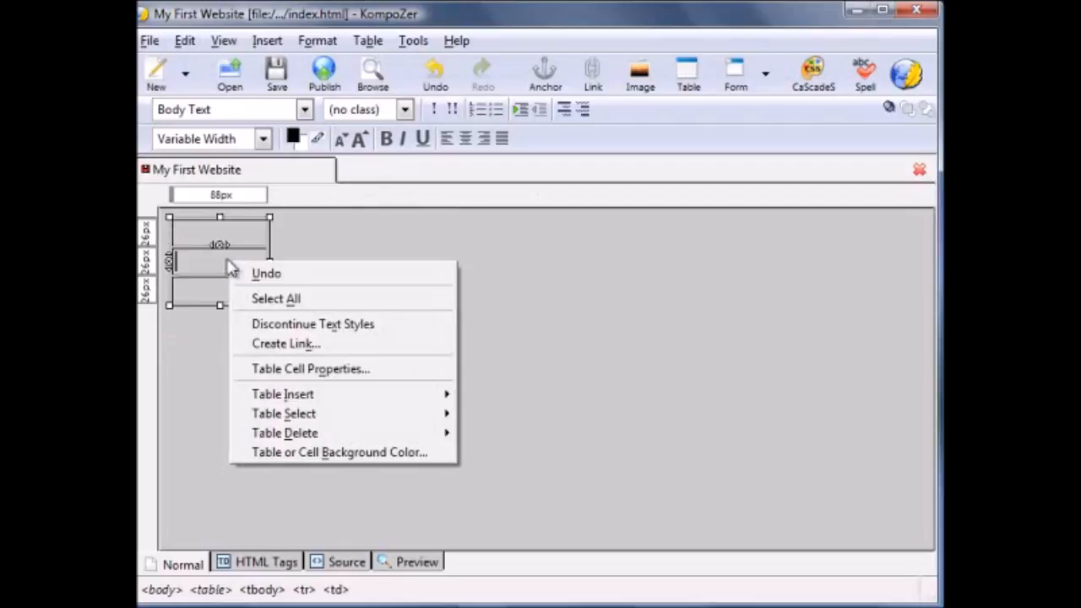
left_click(301, 372)
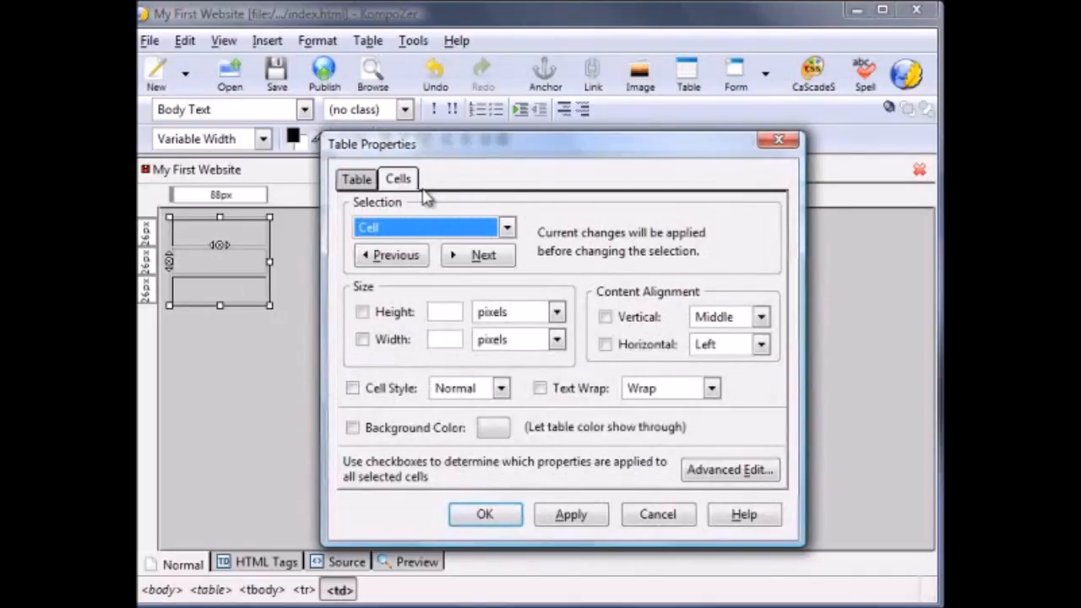
left_click(358, 184)
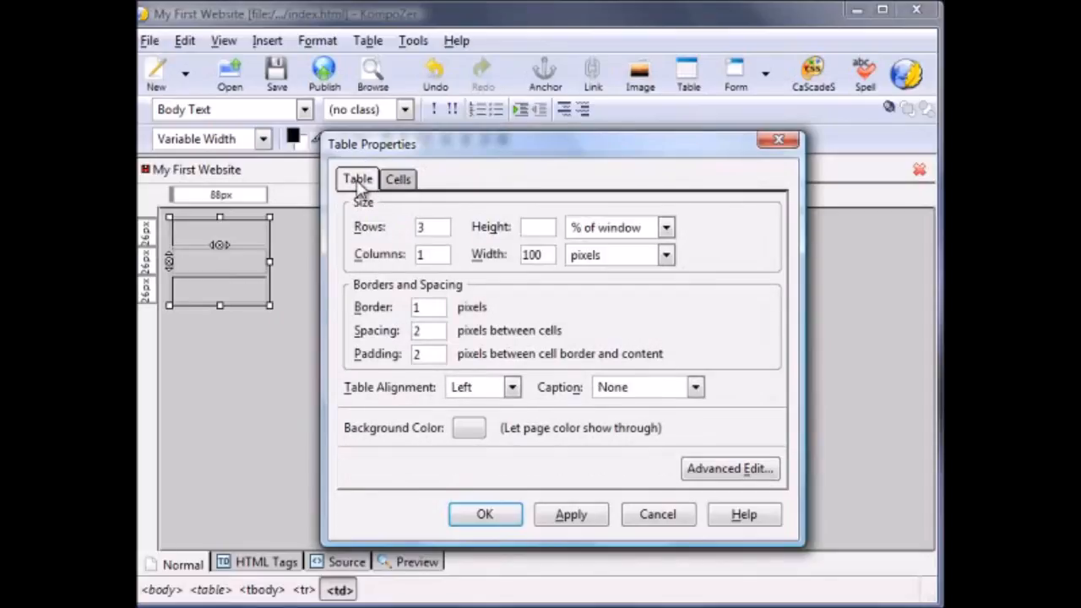
double_click(532, 254)
type("600")
- Set the table's border, spacing and padding to 0 pixels and its alignment to Center
left_click_drag(442, 308, 347, 315)
type("0")
left_click_drag(427, 330, 341, 328)
type("0")
left_click_drag(429, 355, 363, 372)
left_click(511, 387)
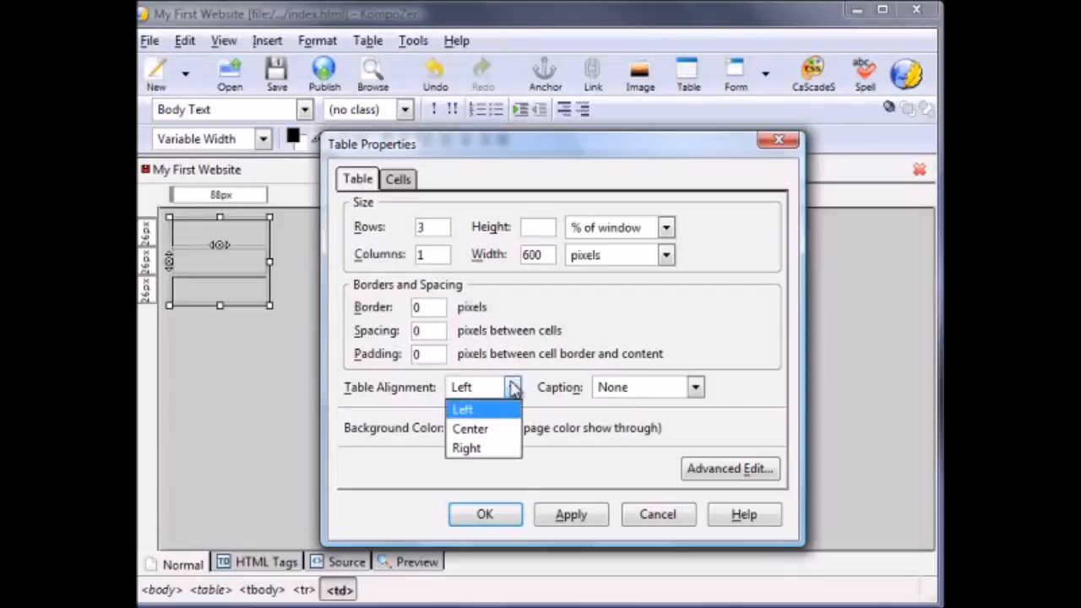
left_click(504, 433)
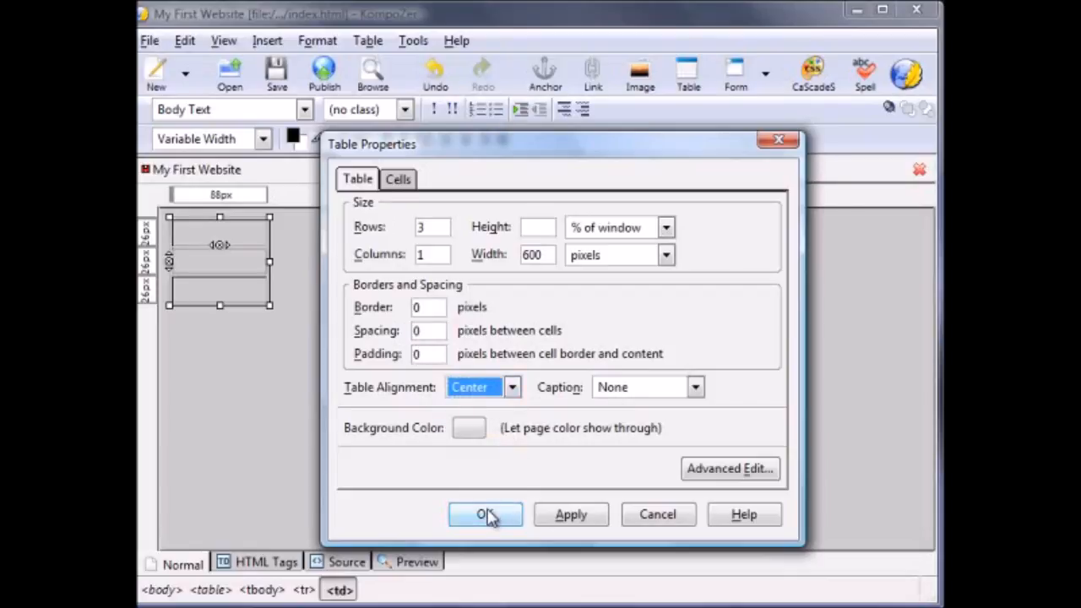
left_click(490, 514)
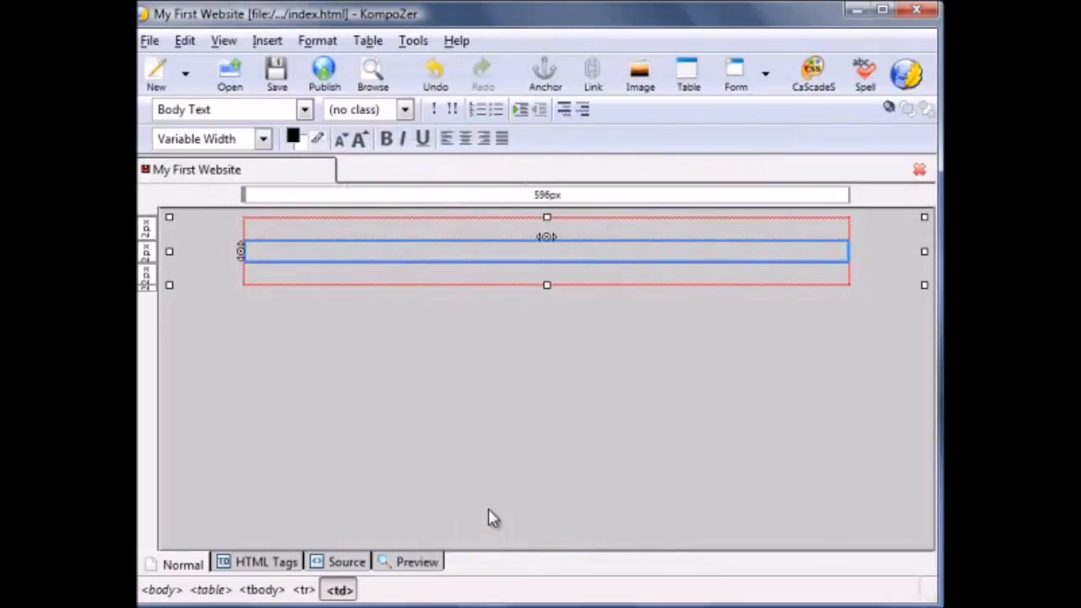
- Set the whole table's background color to white #FFFFFF and place the cursor in the middle row
right_click(456, 285)
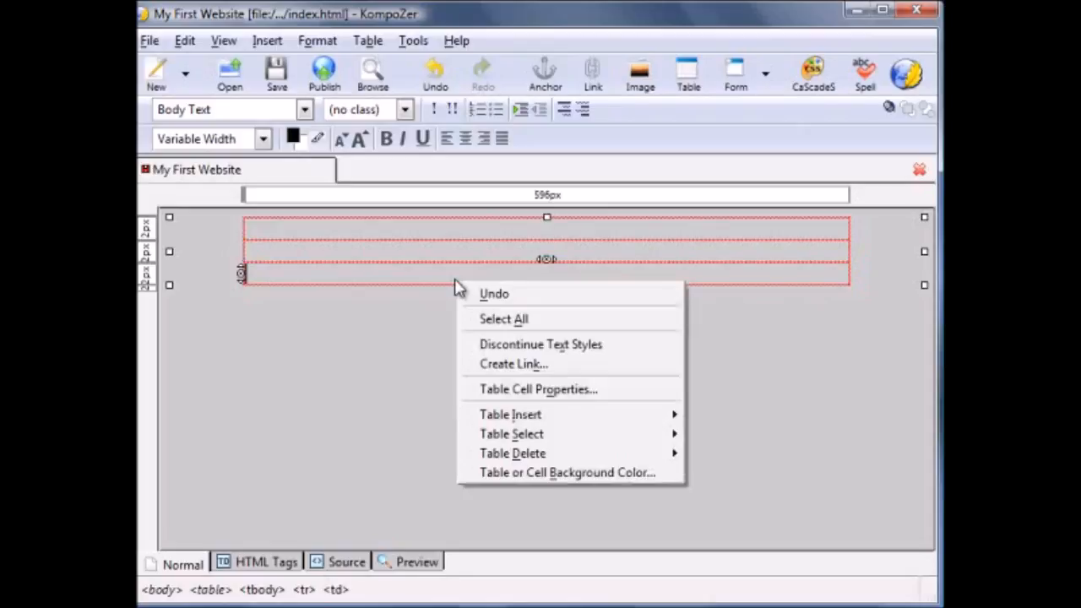
left_click(511, 393)
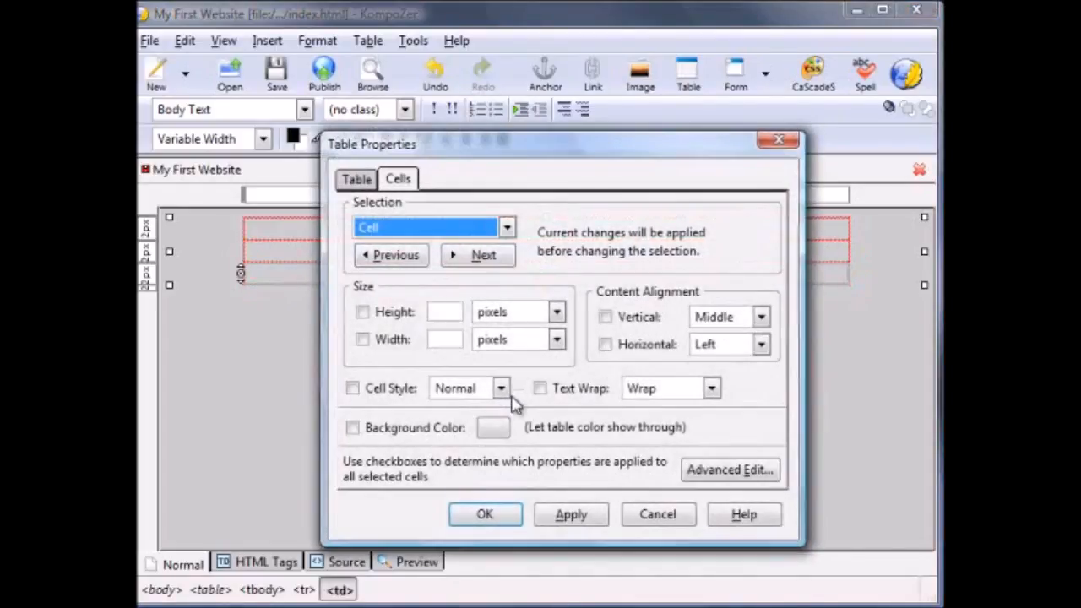
left_click(358, 181)
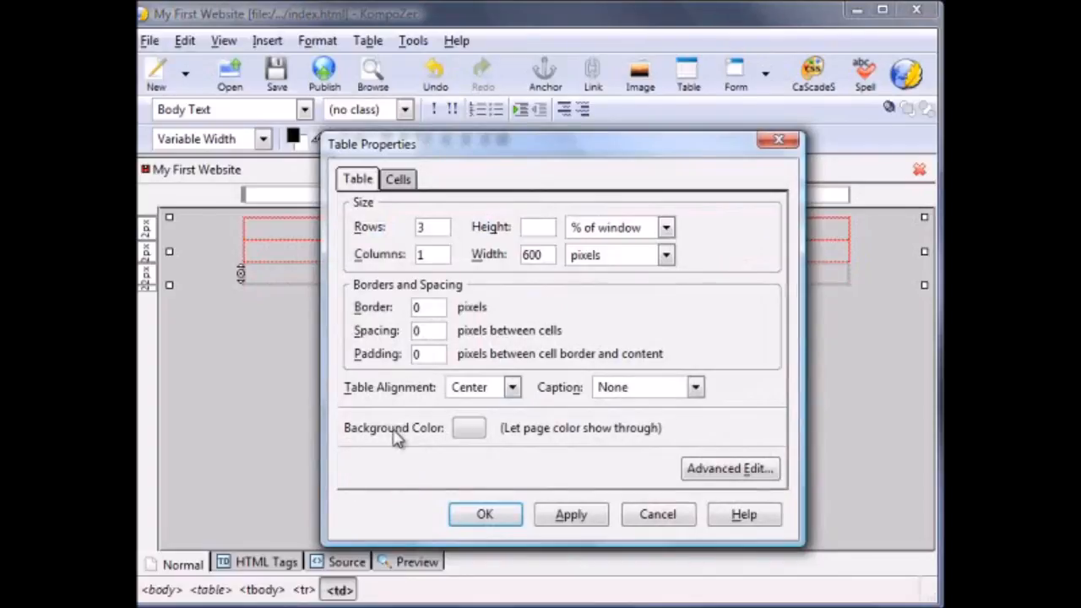
left_click(467, 431)
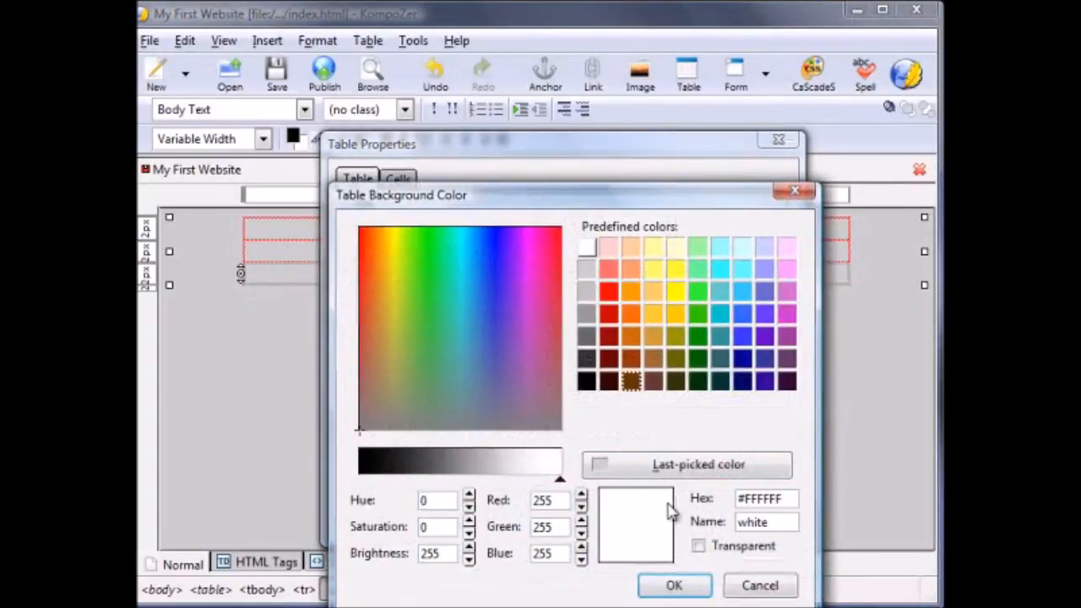
left_click(673, 585)
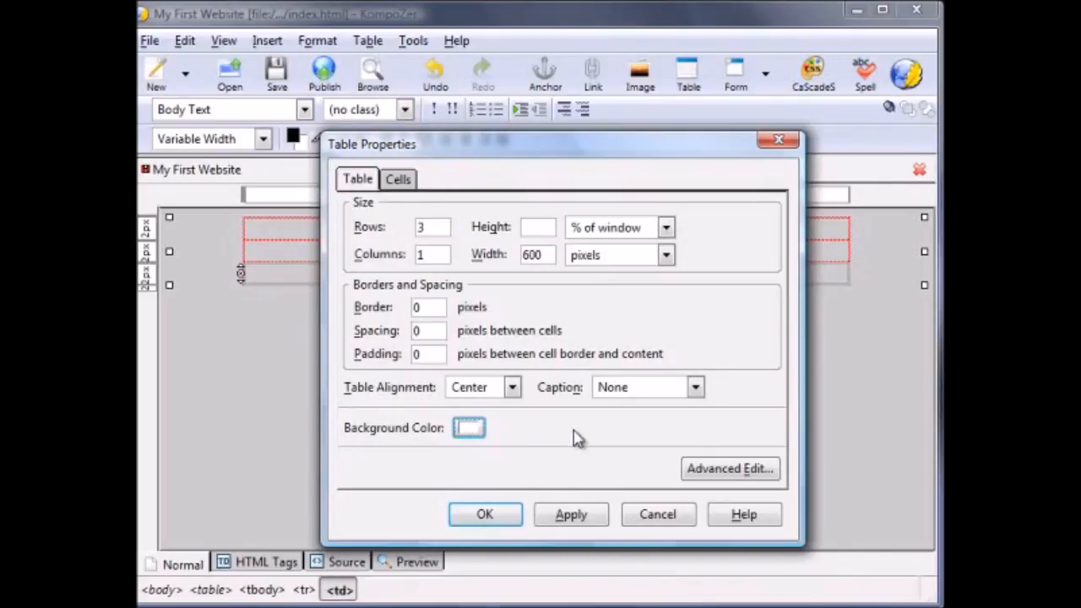
left_click(490, 517)
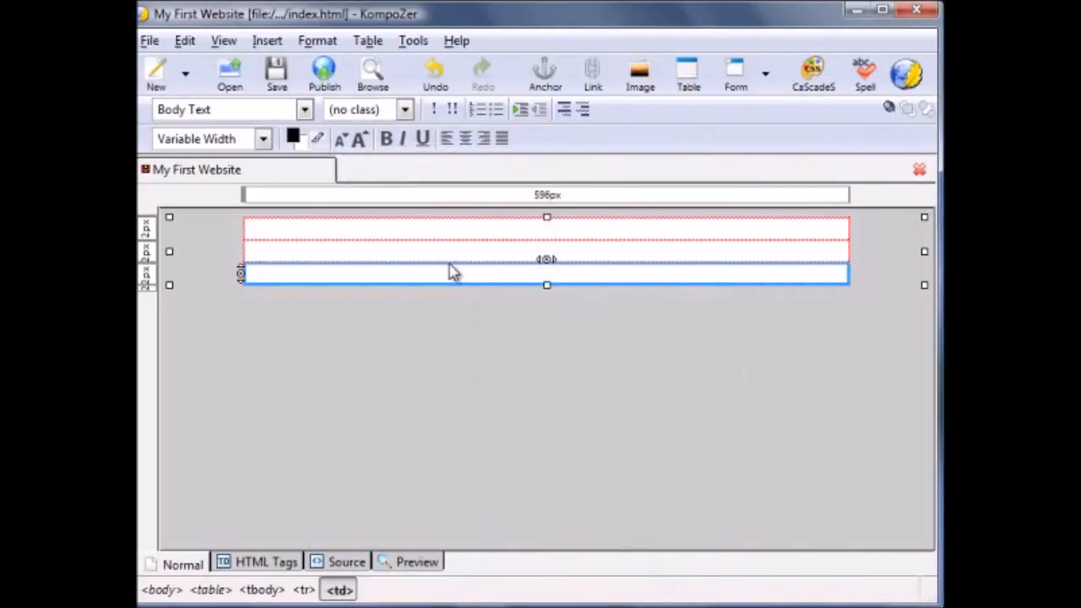
left_click(450, 260)
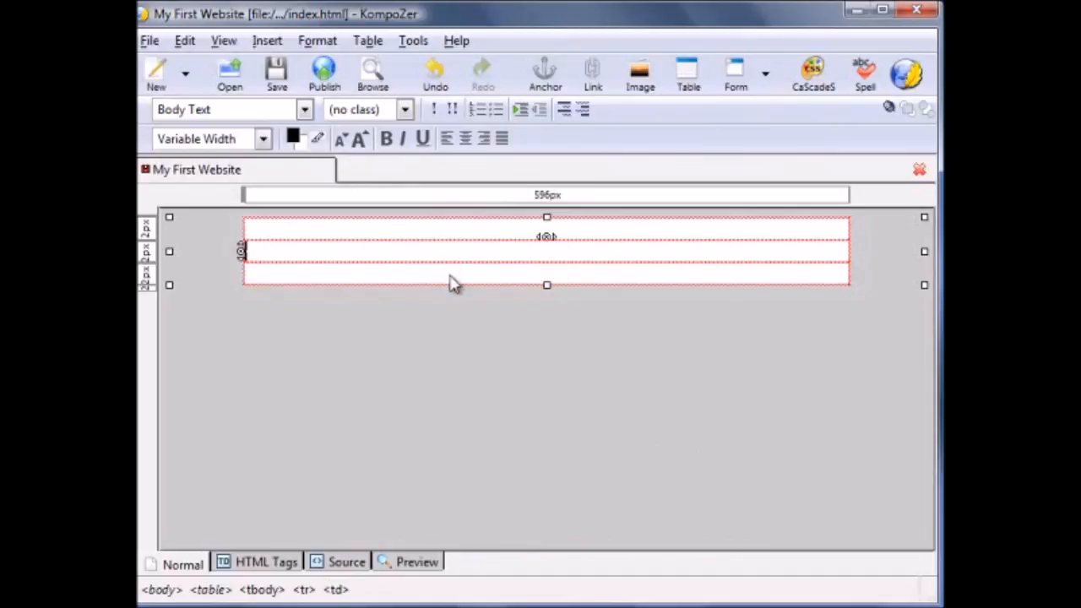
- Start inserting an image in the table's top row and choose header.jpg from the site's images folder
left_click(416, 236)
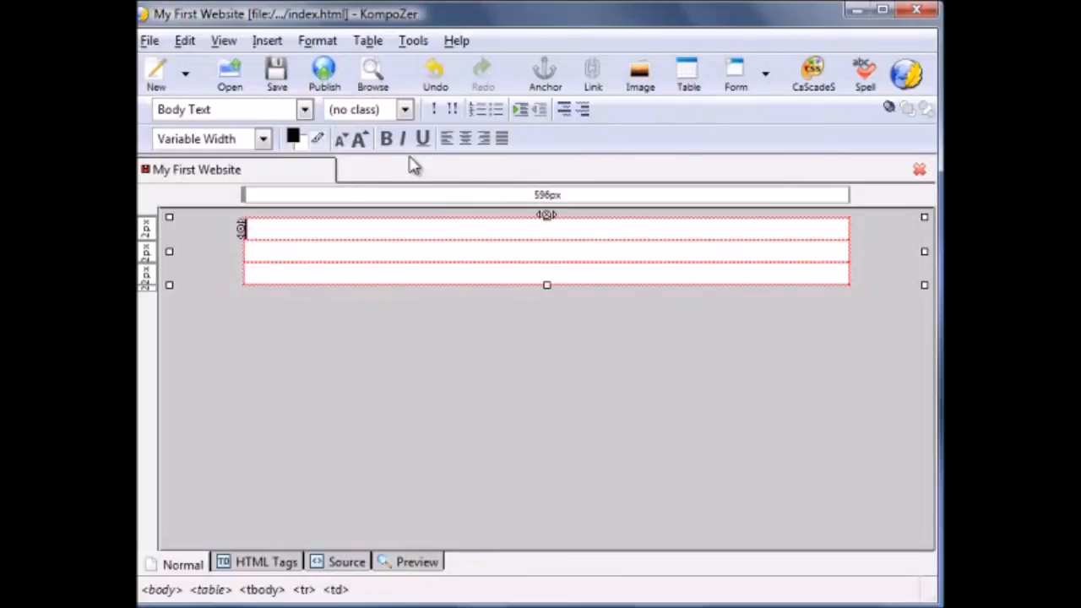
left_click(267, 40)
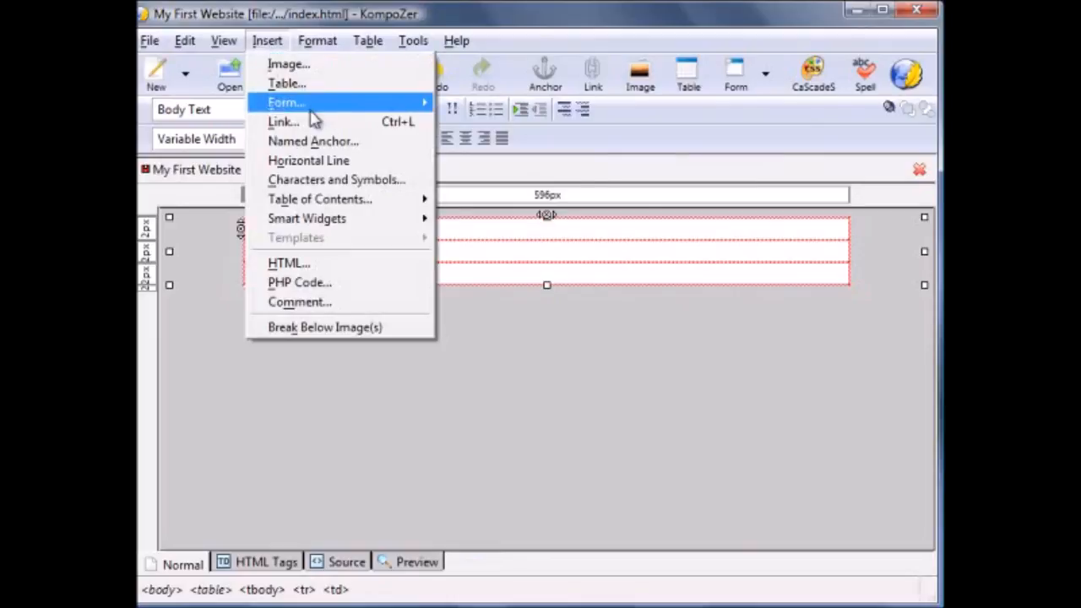
left_click(299, 66)
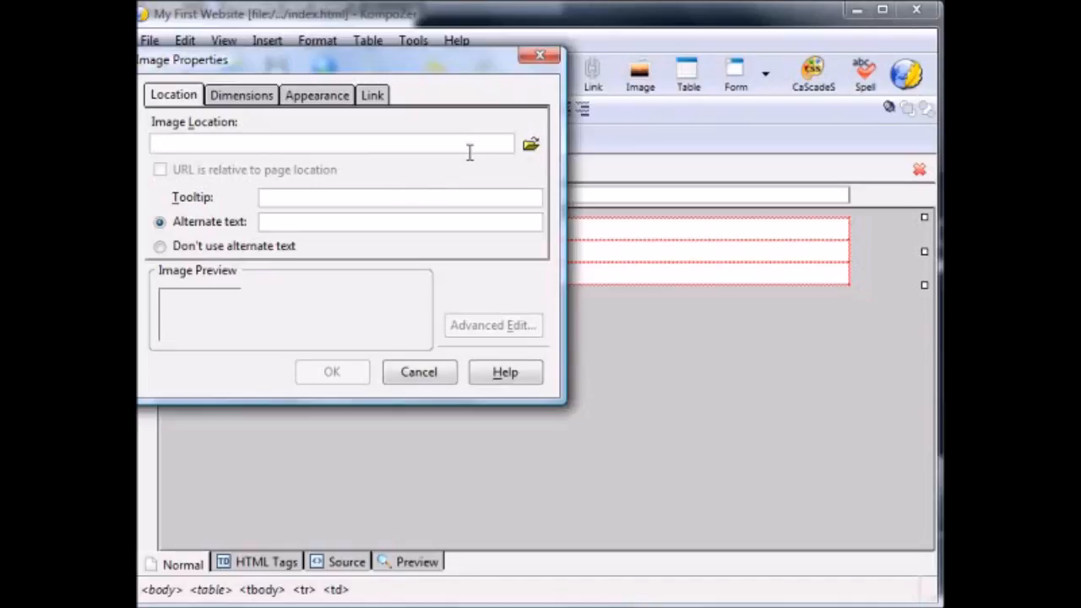
left_click(530, 148)
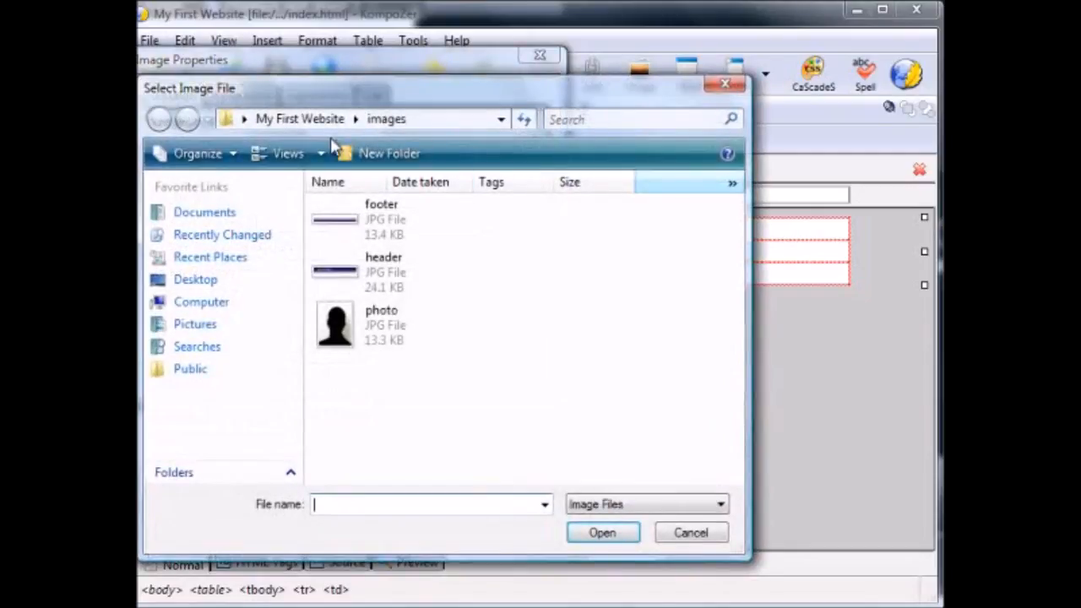
left_click(292, 118)
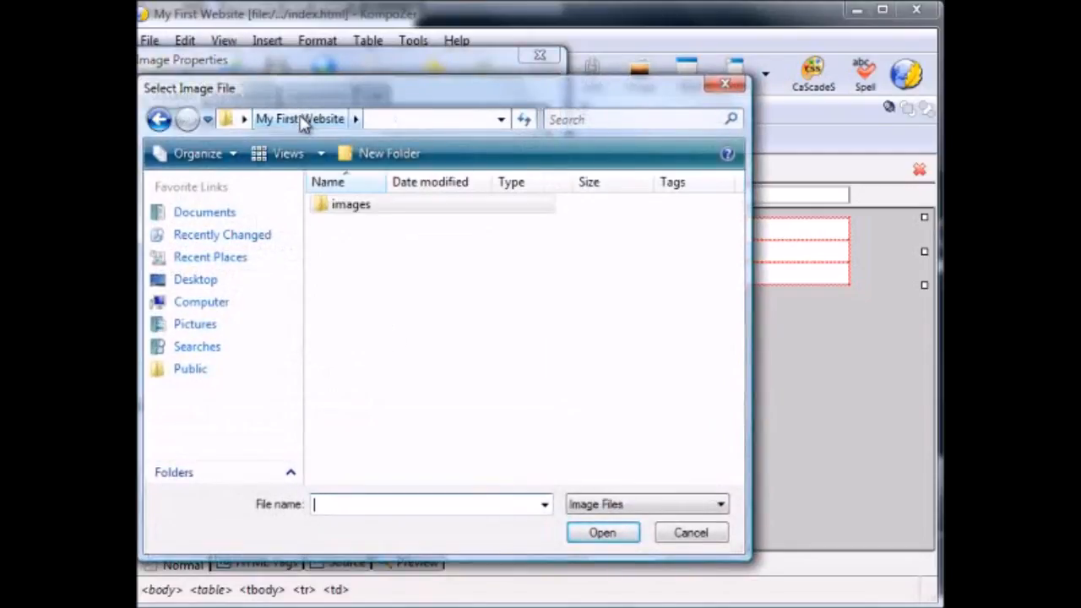
double_click(338, 210)
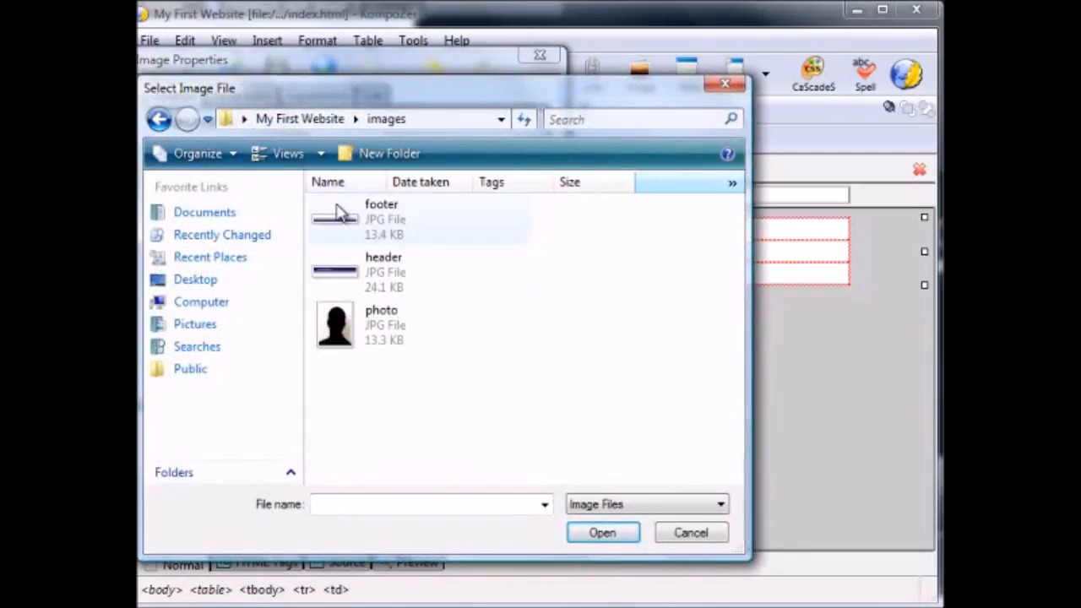
left_click(424, 291)
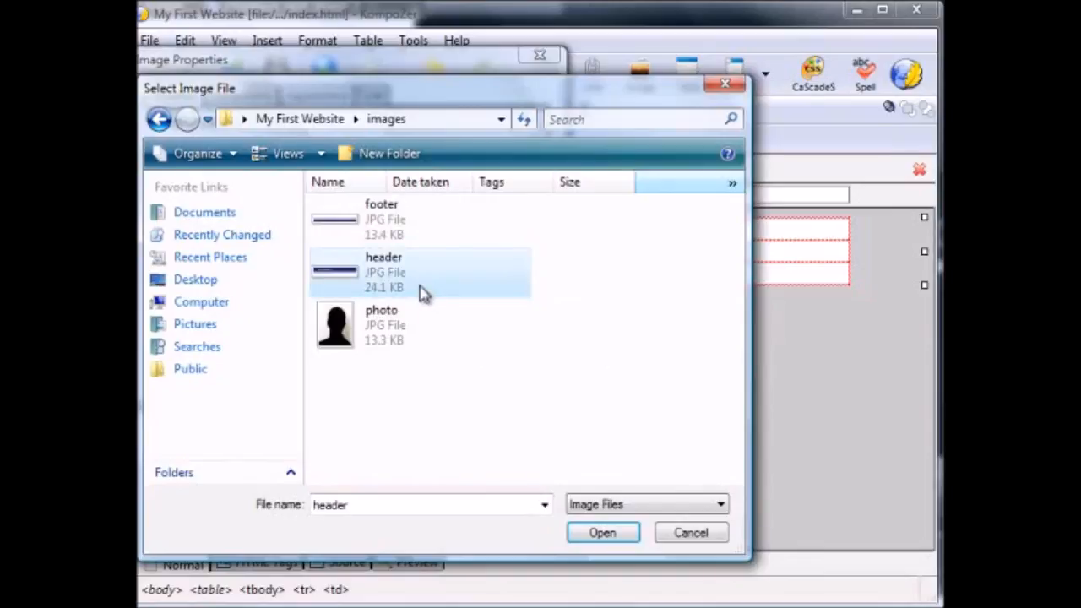
left_click(603, 534)
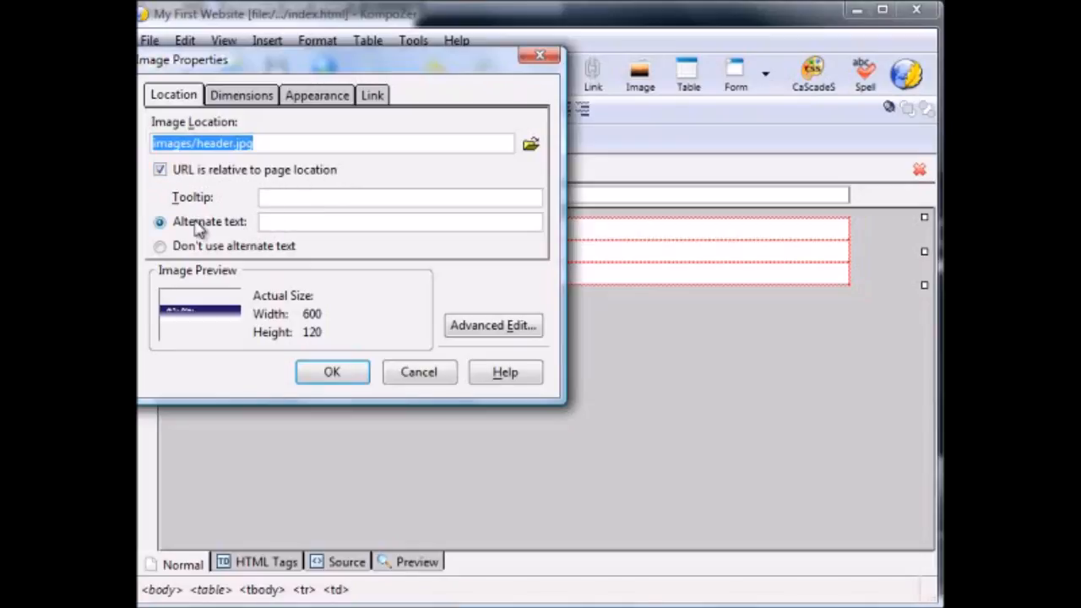
- Give the header image the alternate text "header" and place it in the table
left_click(284, 223)
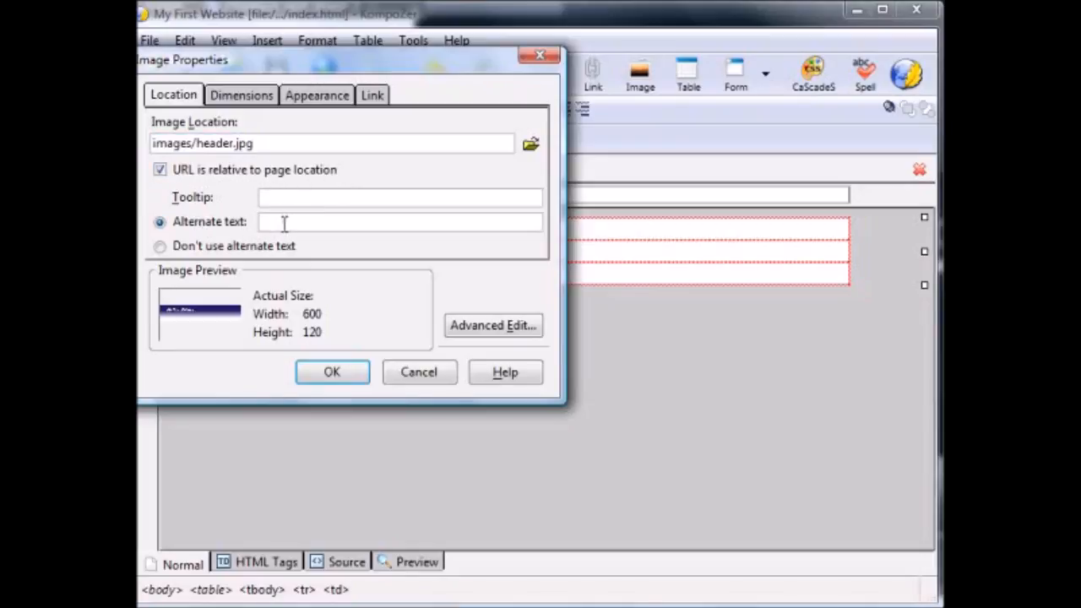
type("header")
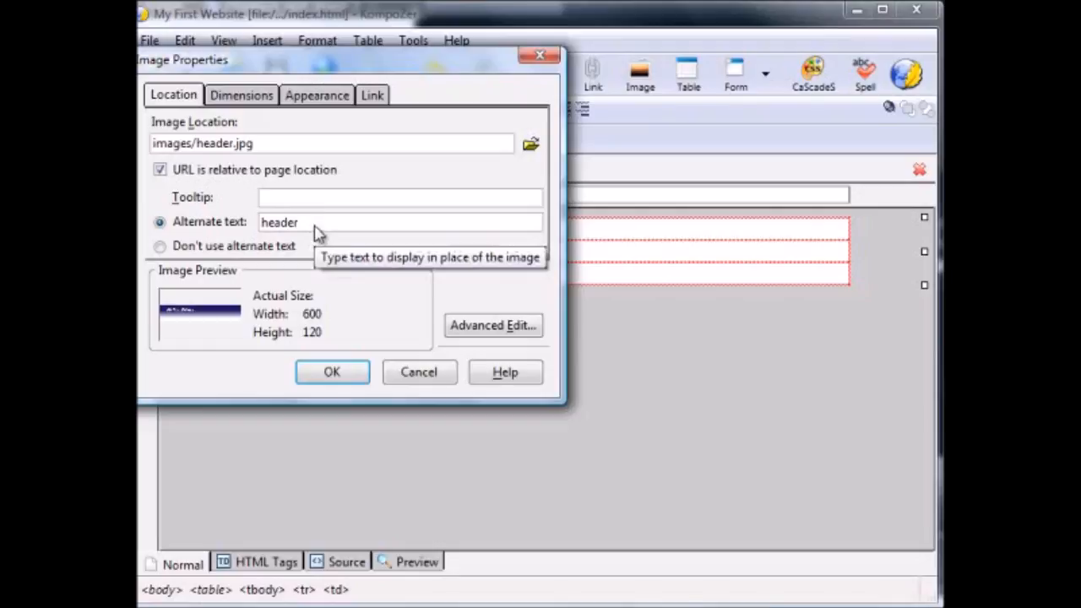
left_click(335, 374)
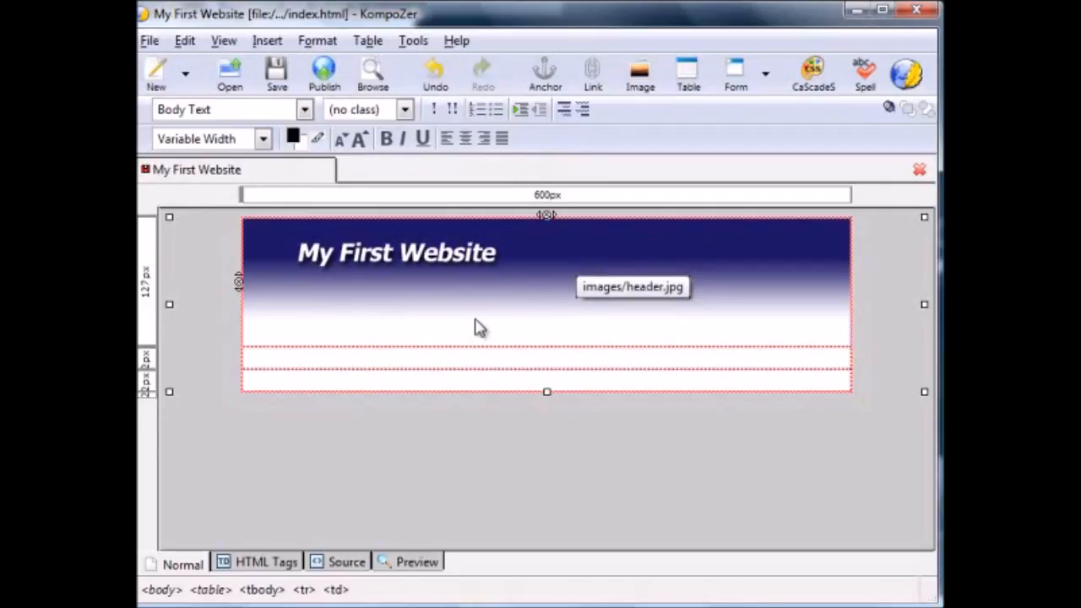
- Start inserting an image in the table's bottom row and choose footer.jpg from the images folder
left_click(330, 387)
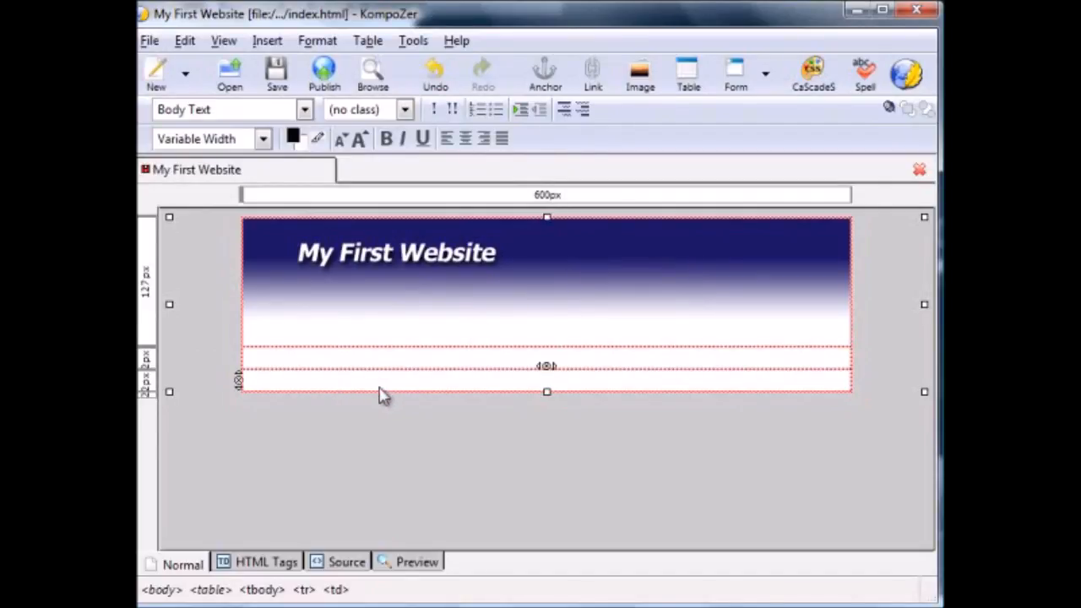
left_click(267, 41)
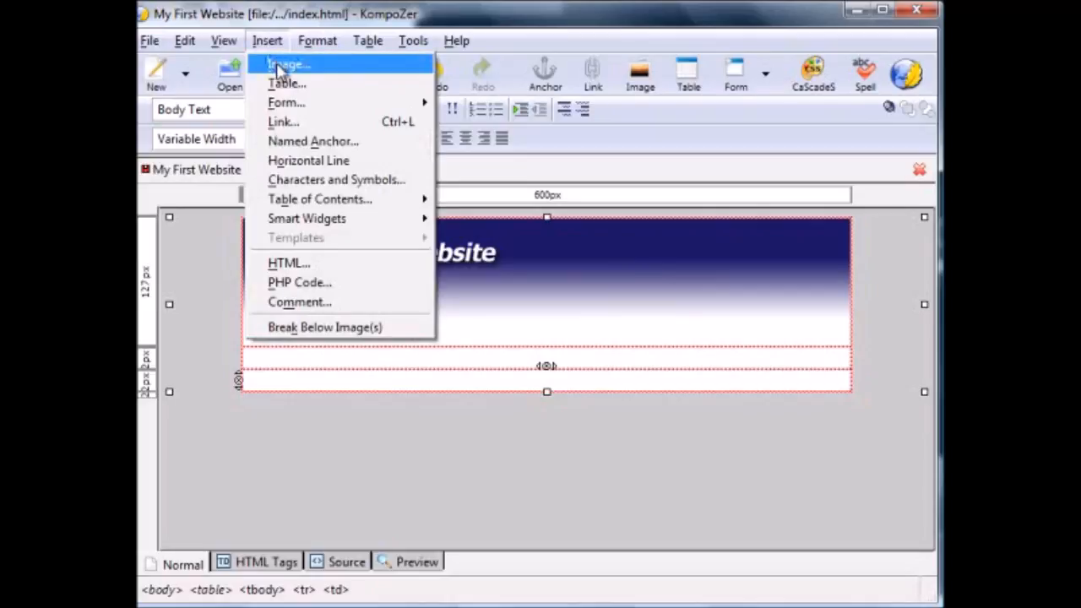
left_click(282, 65)
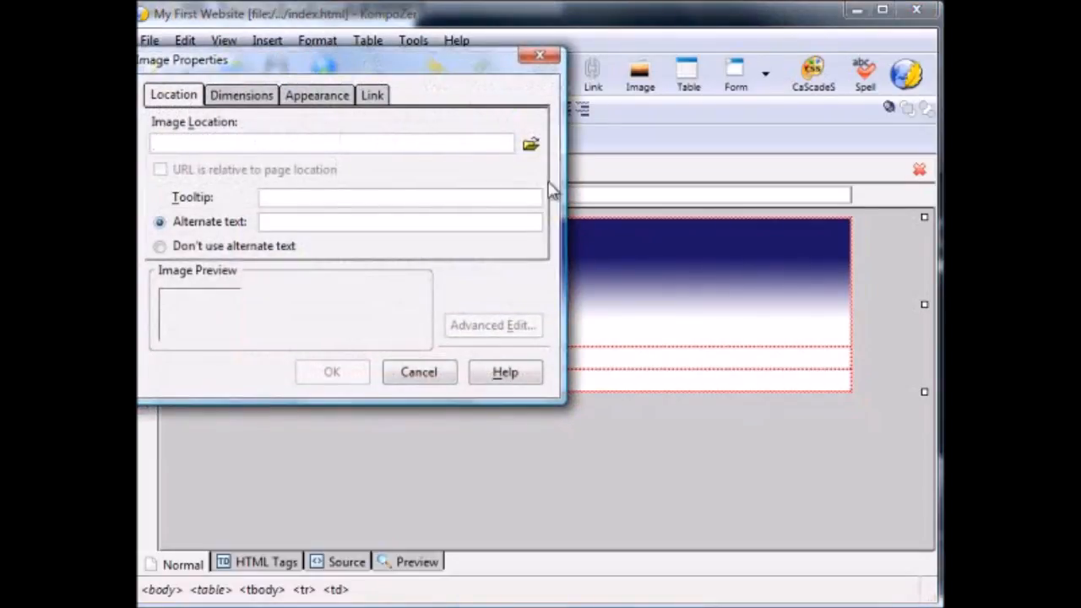
left_click(530, 145)
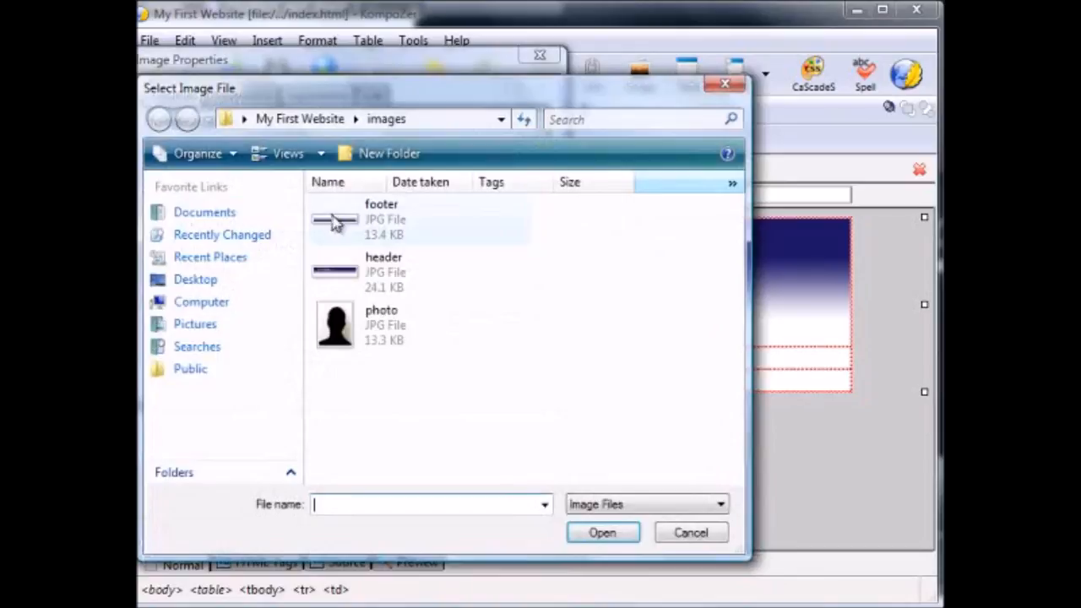
left_click(342, 224)
left_click(598, 533)
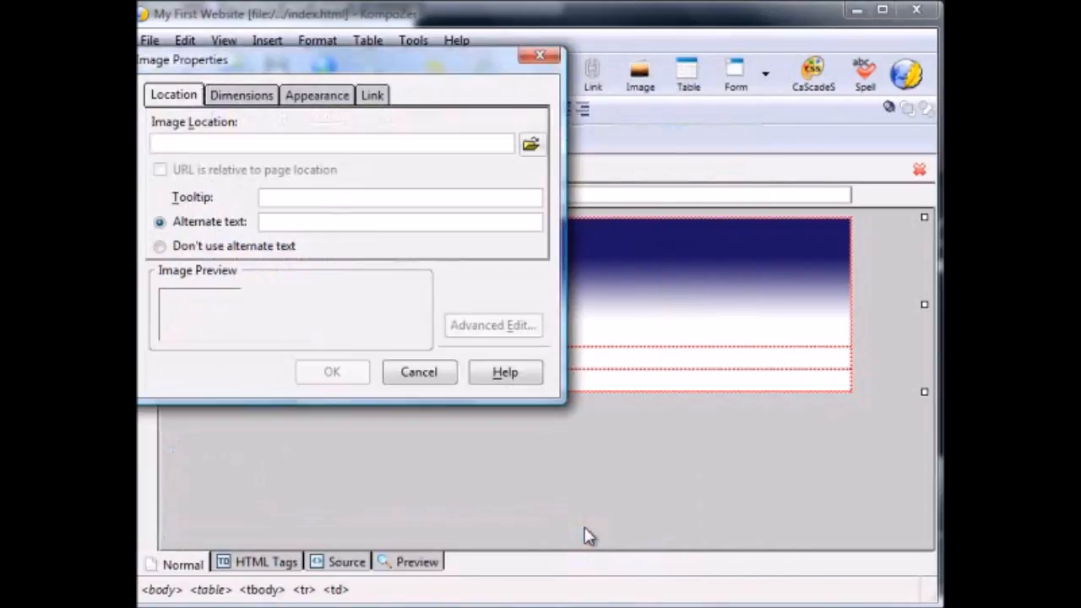
- Give the footer image the alternate text "footer" and place it in the table
left_click(264, 220)
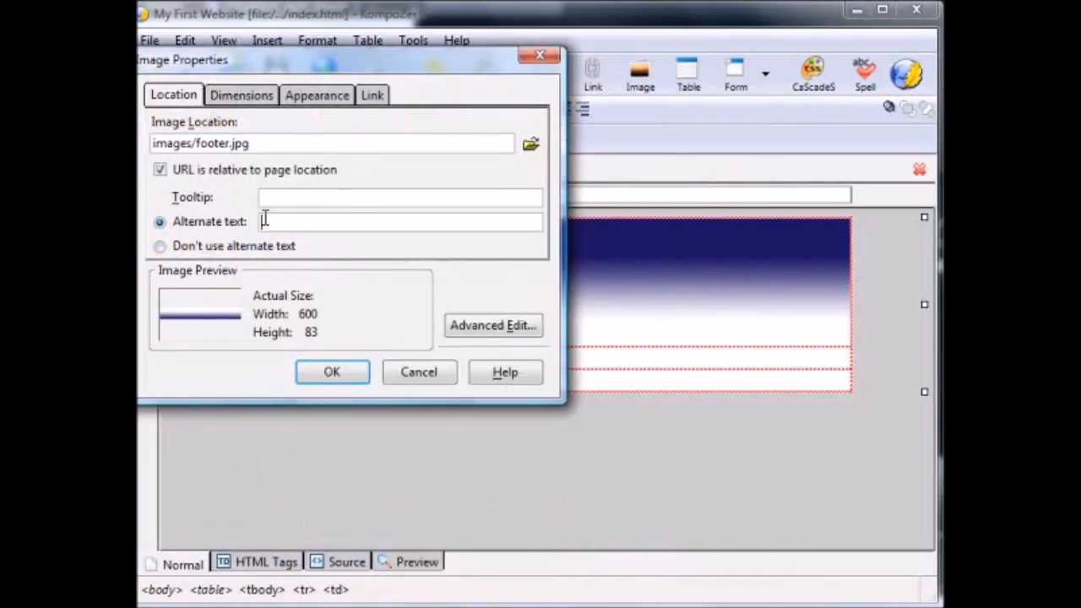
type("footer")
left_click(342, 374)
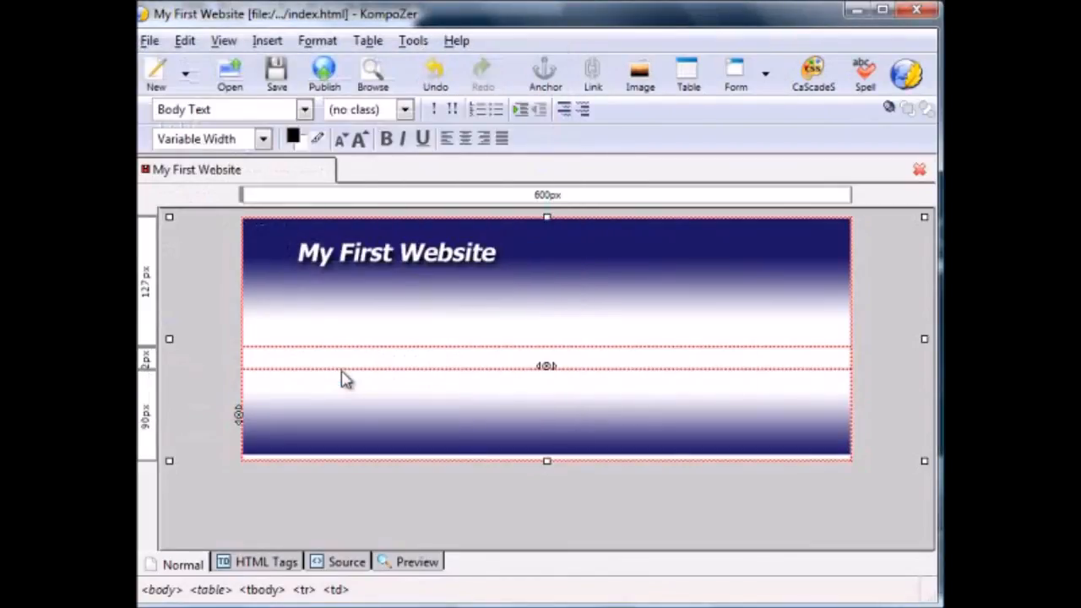